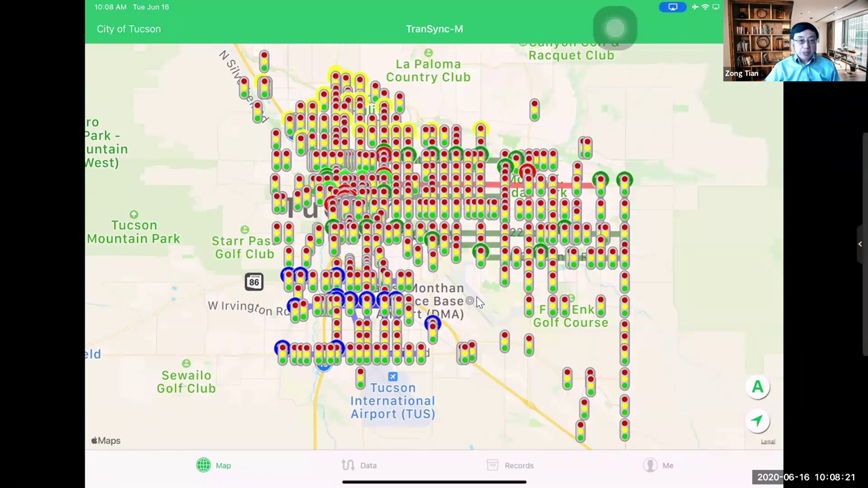
Look through the list of available agencies and return to the City of Tucson map.
{"action": "left_click", "coordinate": [129, 30]}
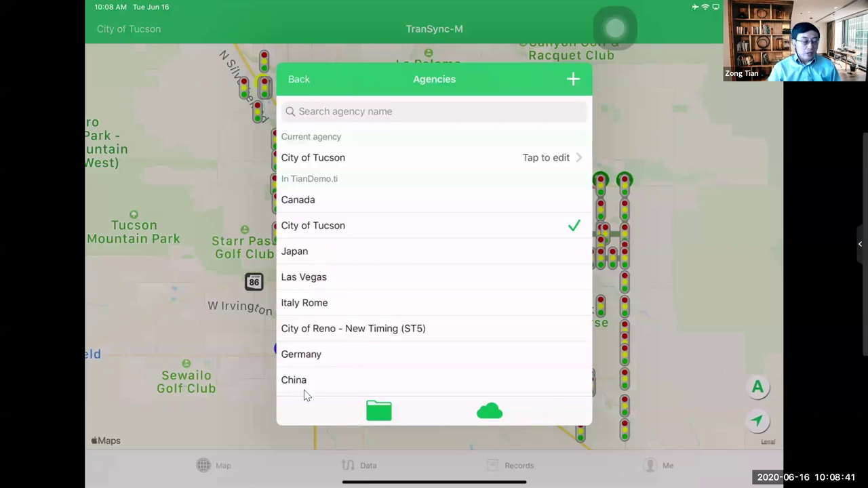
{"action": "left_click", "coordinate": [298, 79]}
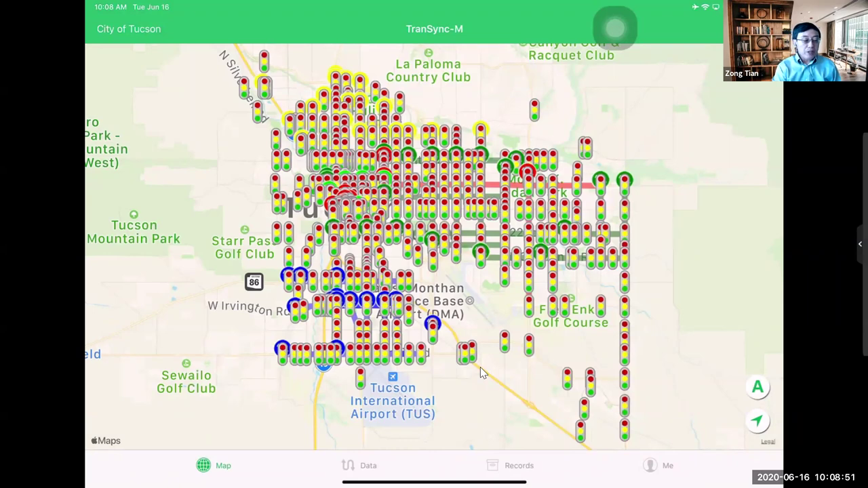
Open the Off Peak timing plan of the N Swan Rd and E 22nd St signal and review its phase diagram.
{"action": "scroll", "coordinate": [480, 367], "scroll_direction": "up", "scroll_amount": 5}
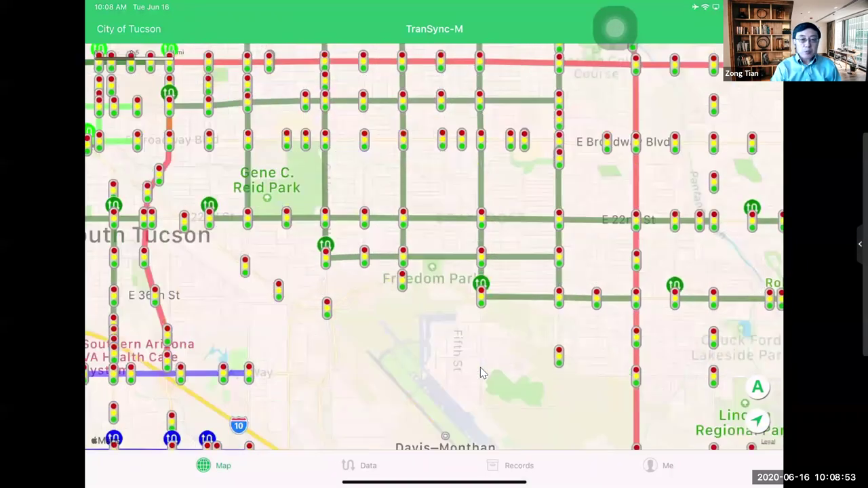
{"action": "scroll", "coordinate": [480, 367], "scroll_direction": "up", "scroll_amount": 2}
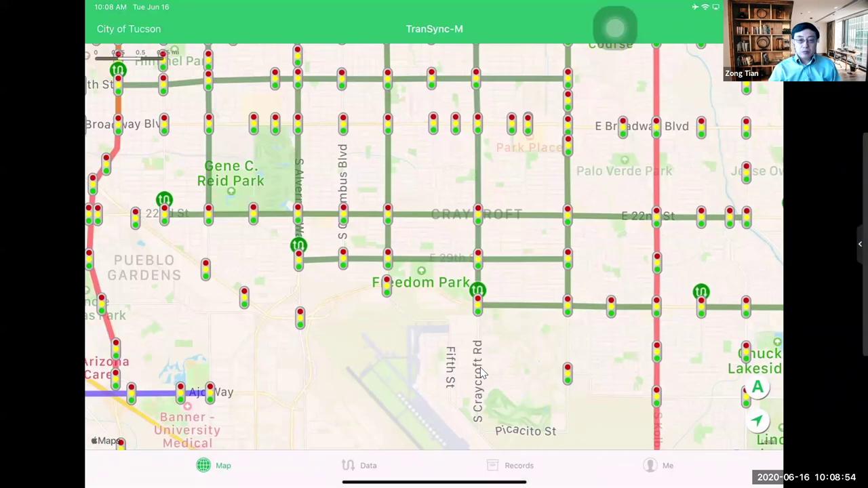
{"action": "left_click", "coordinate": [385, 217]}
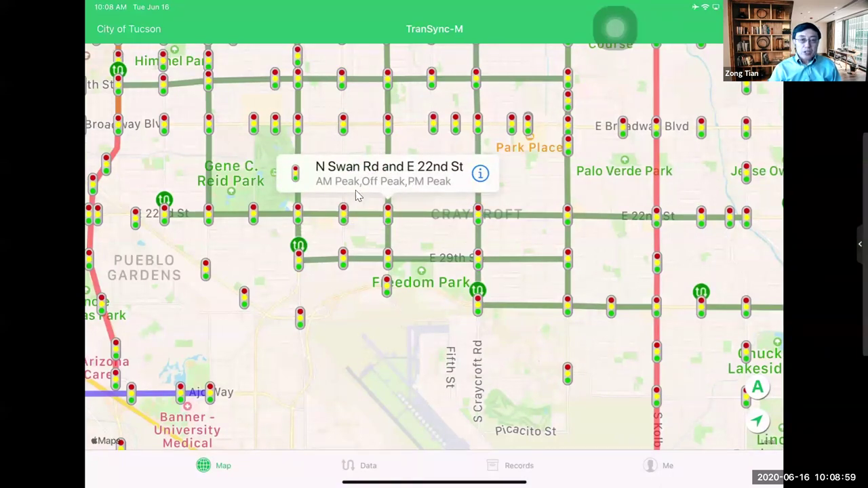
{"action": "left_click", "coordinate": [421, 187]}
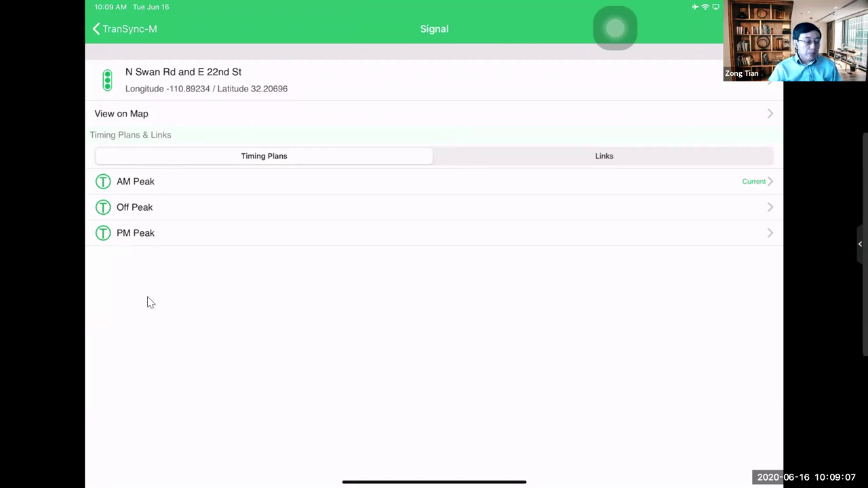
{"action": "left_click", "coordinate": [134, 207]}
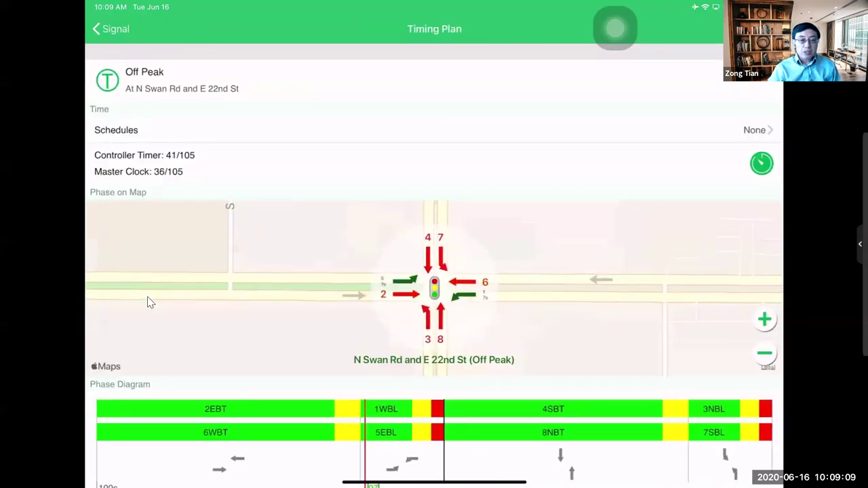
{"action": "scroll", "coordinate": [157, 302], "scroll_direction": "down", "scroll_amount": 2}
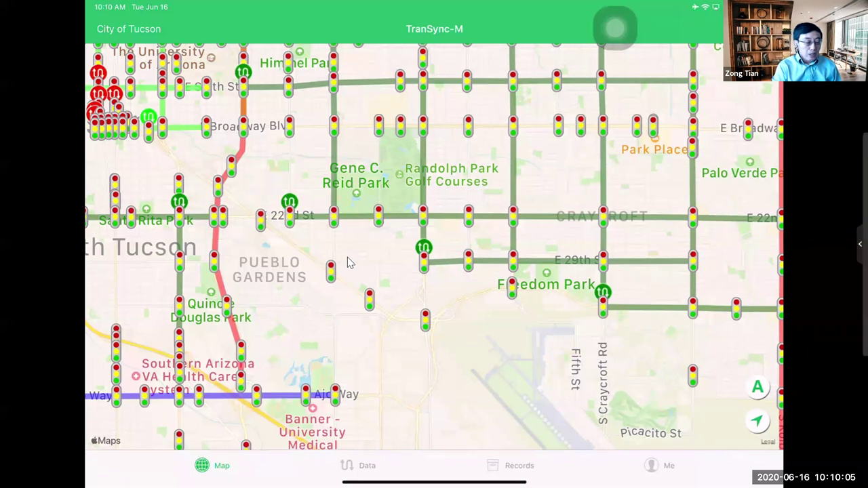
Find the 22nd Street subsystem on the map and open its Off Peak timing.
{"action": "scroll", "coordinate": [347, 257], "scroll_direction": "down", "scroll_amount": 3}
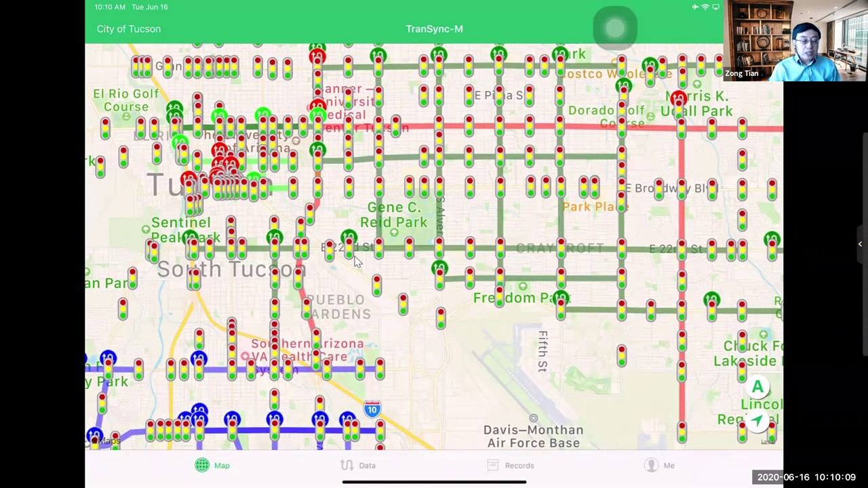
{"action": "scroll", "coordinate": [356, 261], "scroll_direction": "up", "scroll_amount": 3}
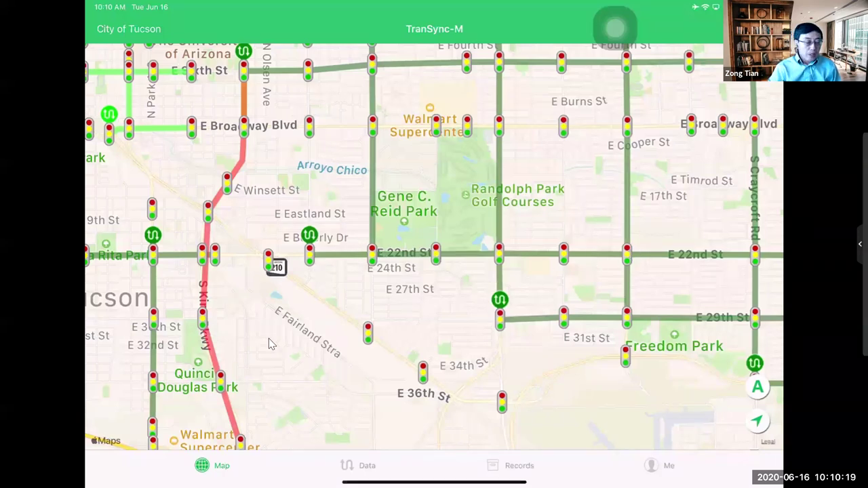
{"action": "left_click", "coordinate": [310, 238]}
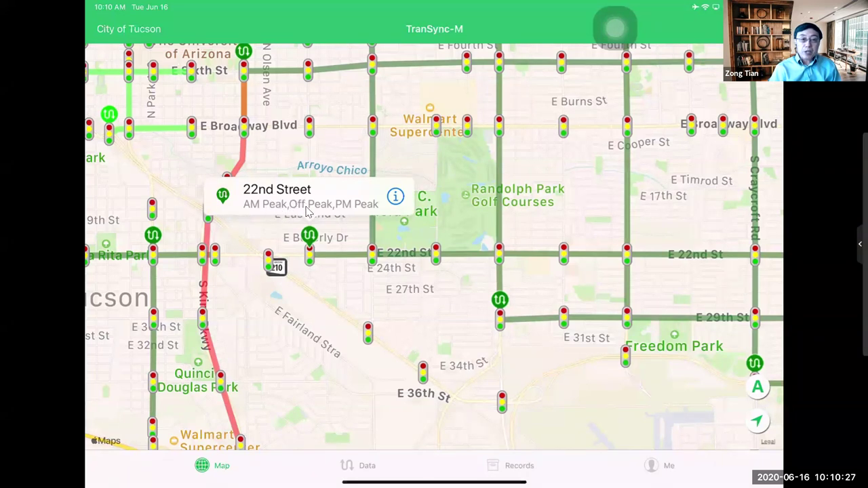
{"action": "left_click", "coordinate": [342, 213]}
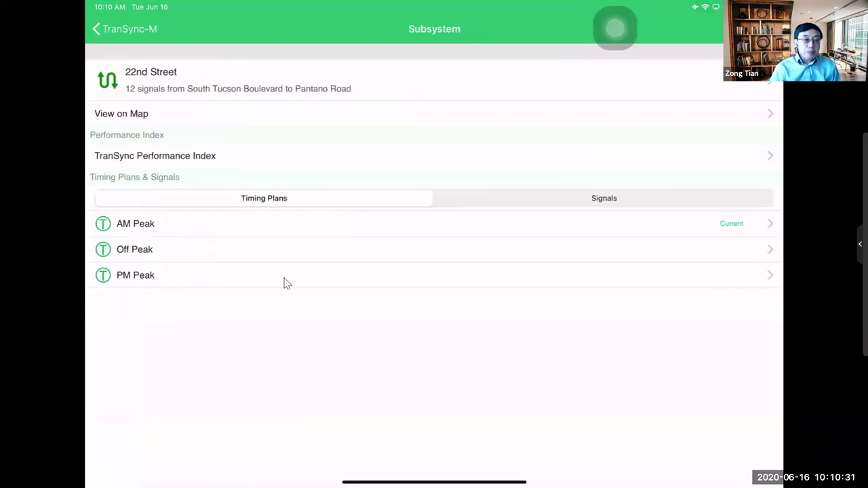
{"action": "left_click", "coordinate": [209, 249]}
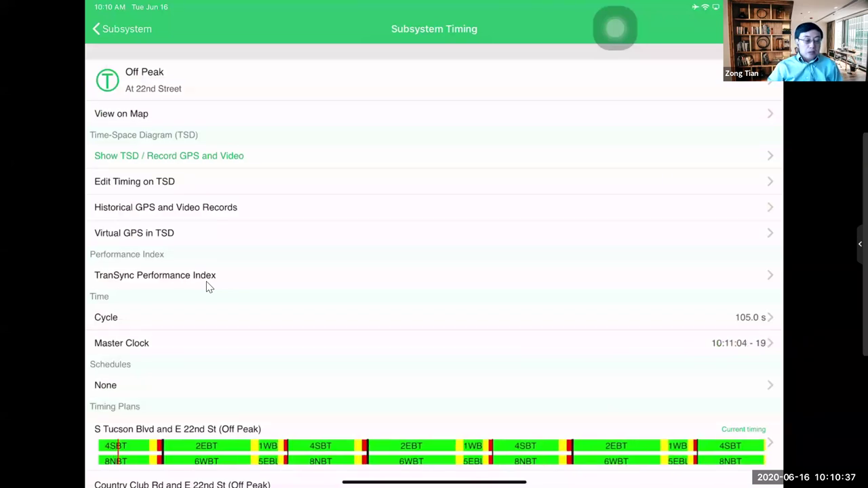
Review the corridor's individual Off Peak signal timing plans from S Tucson Blvd to N Alvernon Way, and return to the subsystem timing.
{"action": "scroll", "coordinate": [209, 288], "scroll_direction": "down", "scroll_amount": 5}
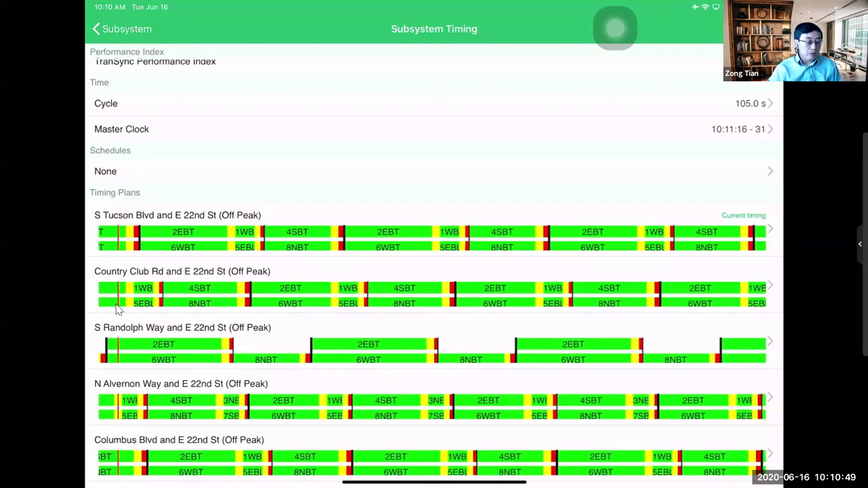
{"action": "left_click", "coordinate": [751, 238]}
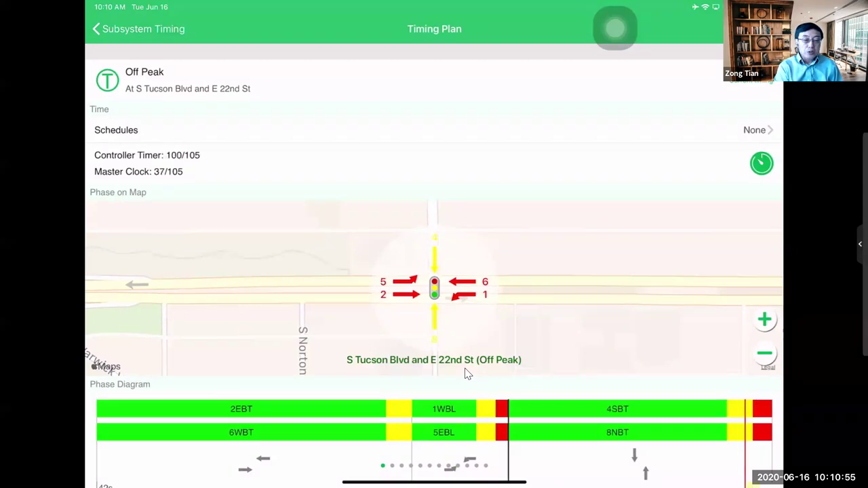
{"action": "scroll", "coordinate": [468, 373], "scroll_direction": "right", "scroll_amount": 2}
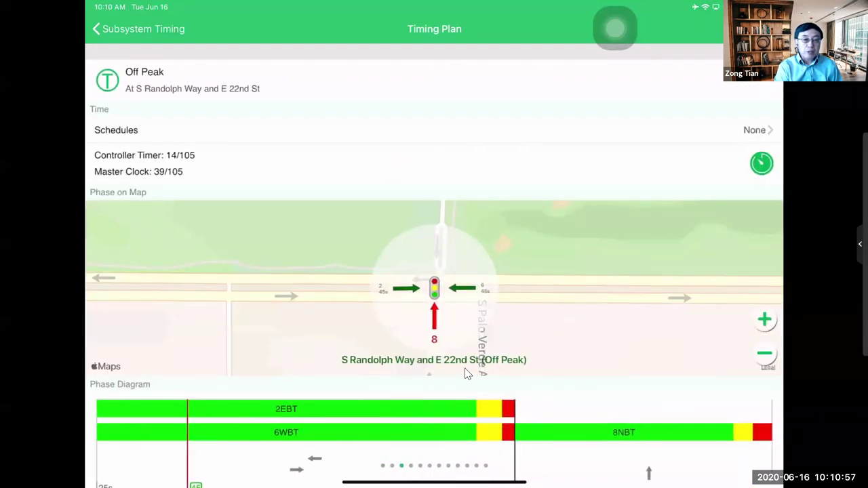
{"action": "scroll", "coordinate": [468, 374], "scroll_direction": "right", "scroll_amount": 1}
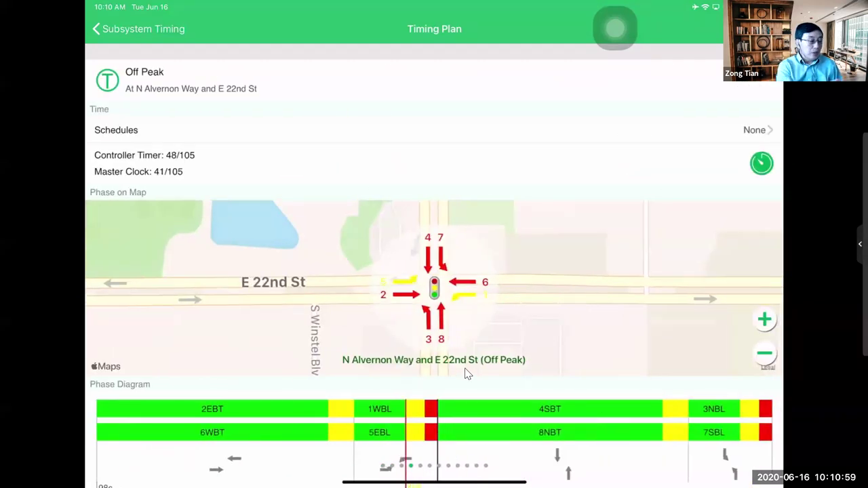
{"action": "left_click", "coordinate": [139, 29]}
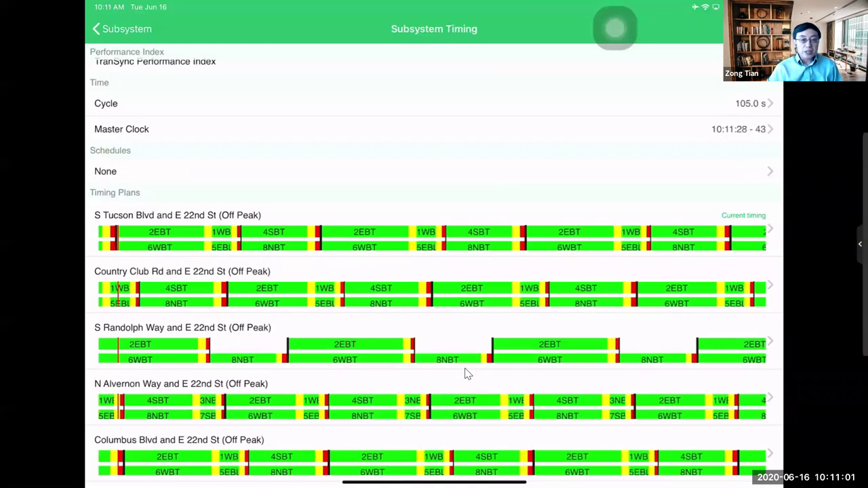
Show the time-space diagram for 22nd Street Off Peak and examine the green bands around North Alvernon Way, then the whole corridor.
{"action": "scroll", "coordinate": [465, 373], "scroll_direction": "up", "scroll_amount": 5}
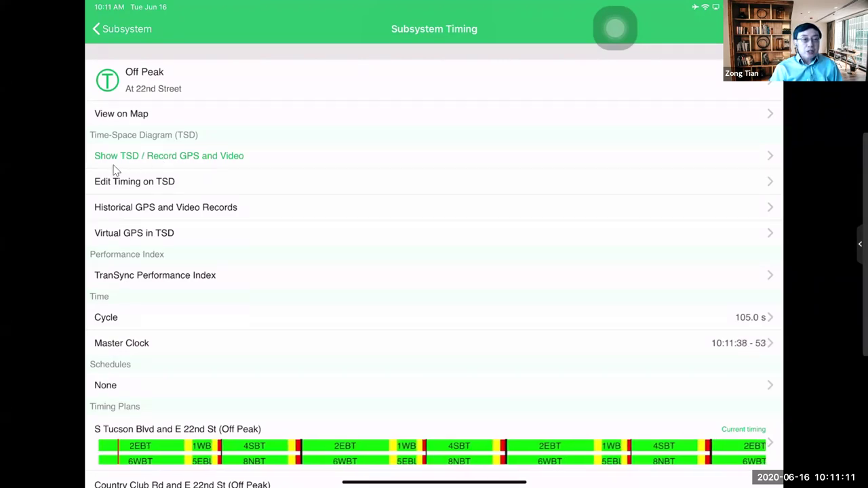
{"action": "left_click", "coordinate": [179, 161]}
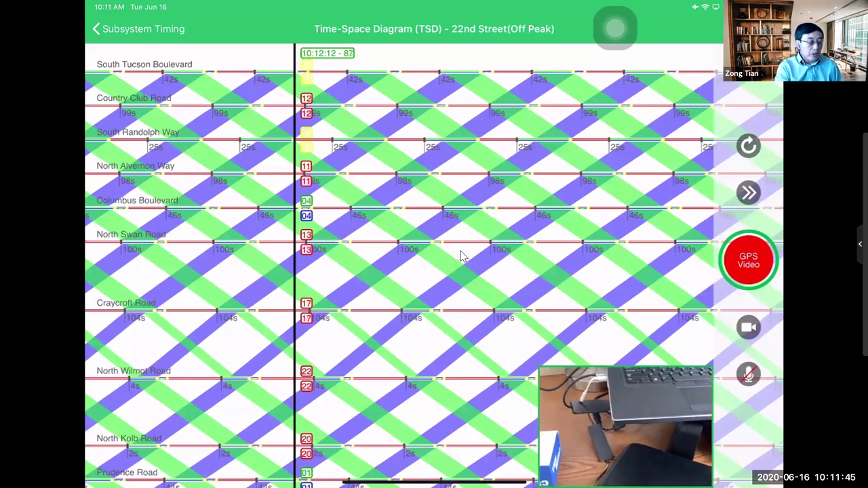
{"action": "scroll", "coordinate": [461, 256], "scroll_direction": "up", "scroll_amount": 5}
{"action": "scroll", "coordinate": [461, 256], "scroll_direction": "up", "scroll_amount": 5}
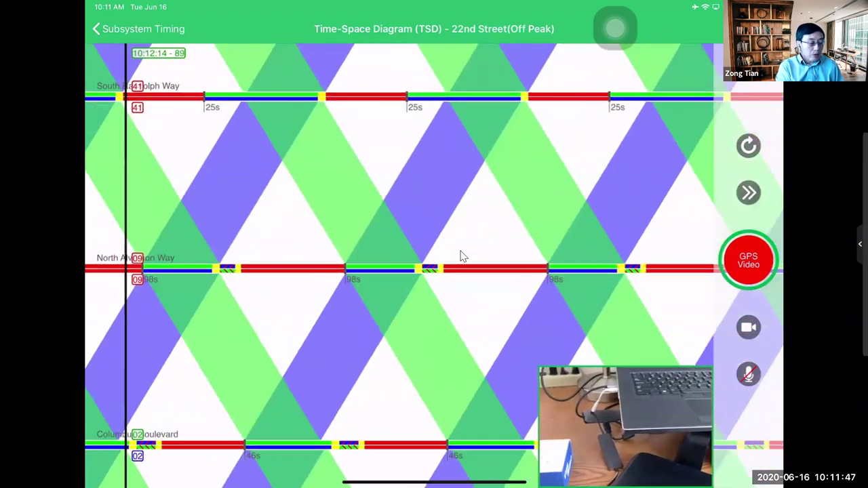
{"action": "scroll", "coordinate": [461, 256], "scroll_direction": "left", "scroll_amount": 3}
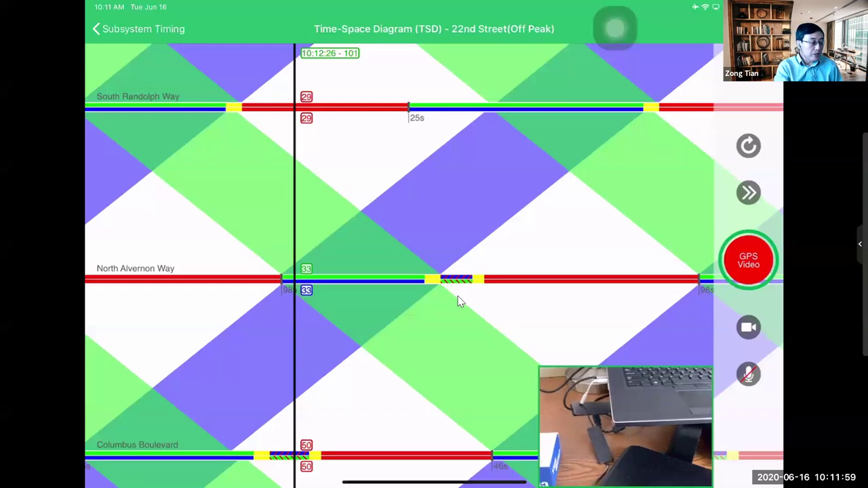
{"action": "scroll", "coordinate": [460, 301], "scroll_direction": "down", "scroll_amount": 5}
{"action": "scroll", "coordinate": [458, 302], "scroll_direction": "down", "scroll_amount": 8}
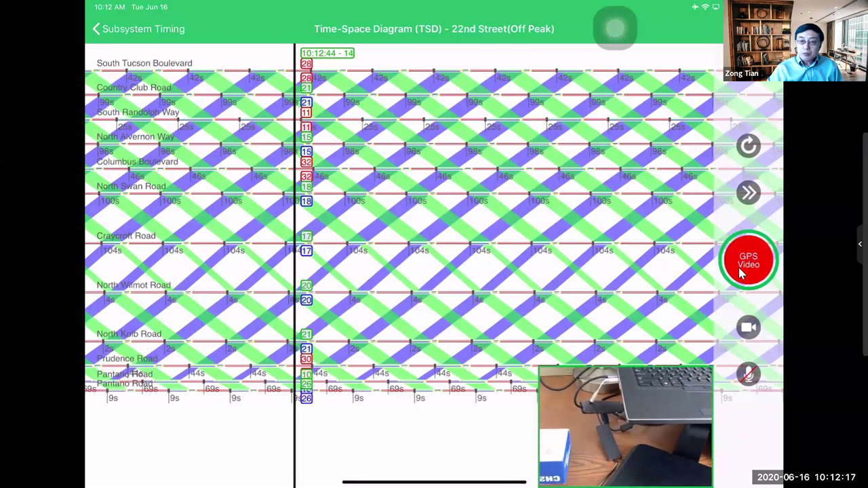
Turn off video recording on the time-space diagram so that only GPS is recorded.
{"action": "left_click", "coordinate": [744, 257]}
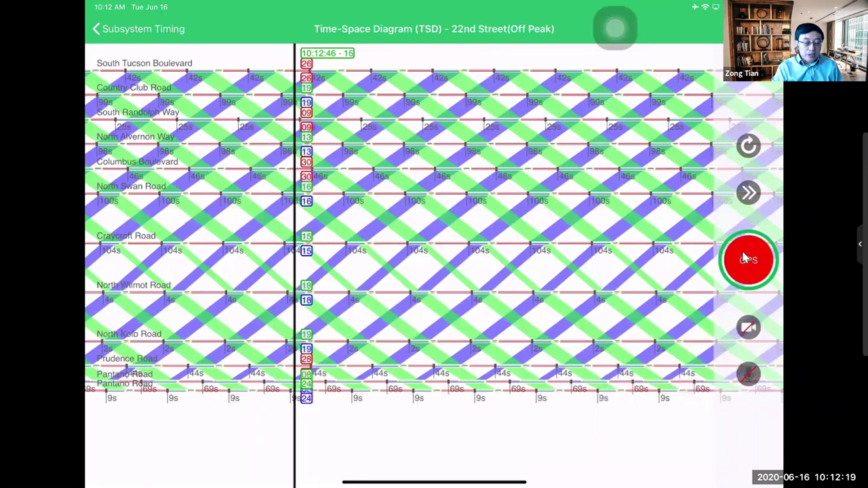
{"action": "left_click", "coordinate": [747, 328]}
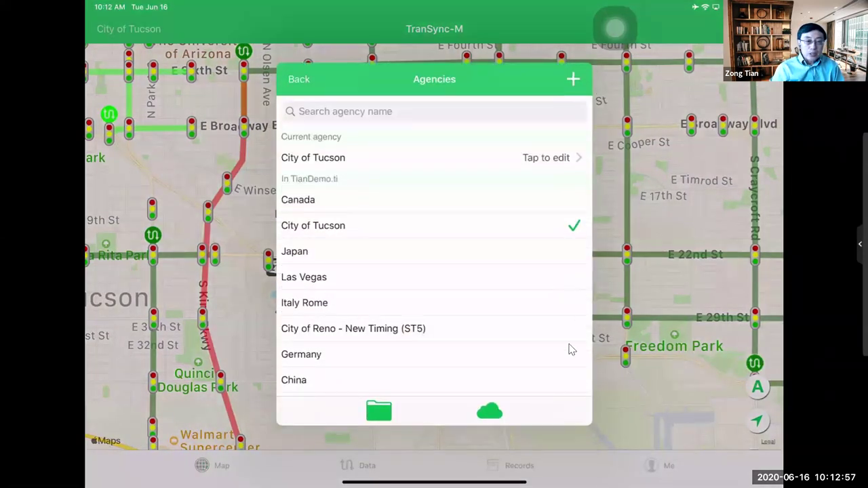
Switch to the City of Reno - New Timing (ST5) agency and open the PM Plan of Wells Ave - E. 9th St. to Ryland St.
{"action": "left_click", "coordinate": [393, 334]}
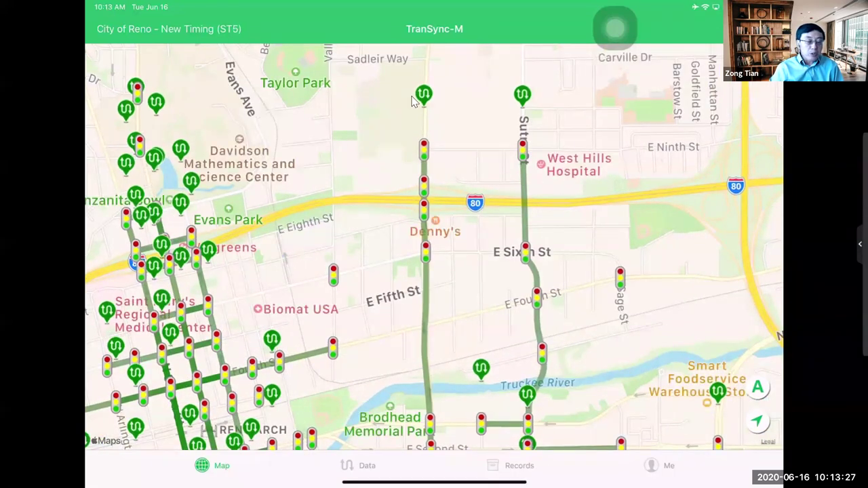
{"action": "left_click", "coordinate": [414, 99]}
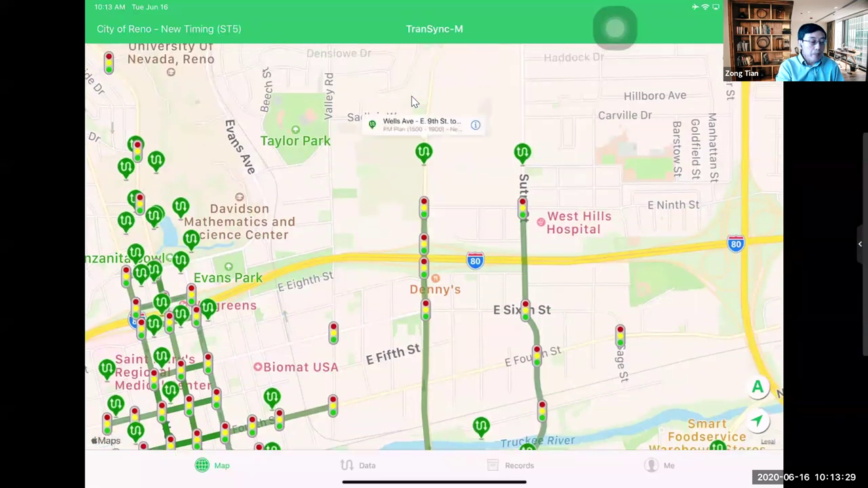
{"action": "left_click", "coordinate": [413, 109]}
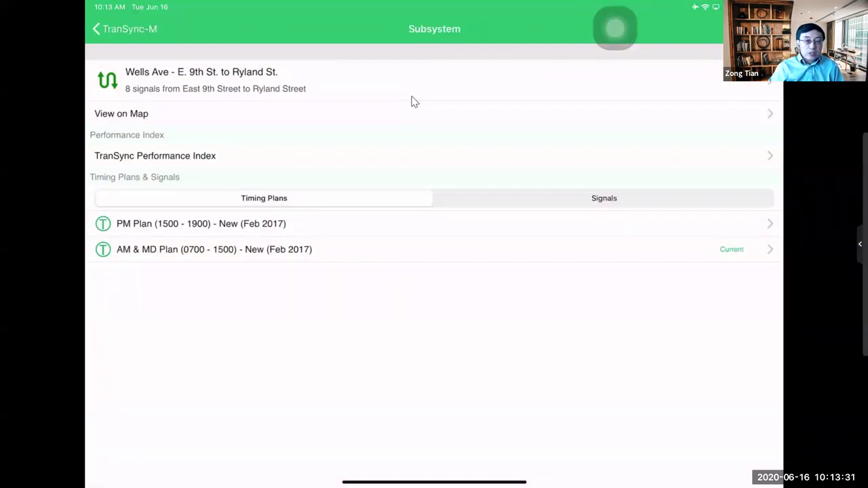
{"action": "left_click", "coordinate": [210, 233]}
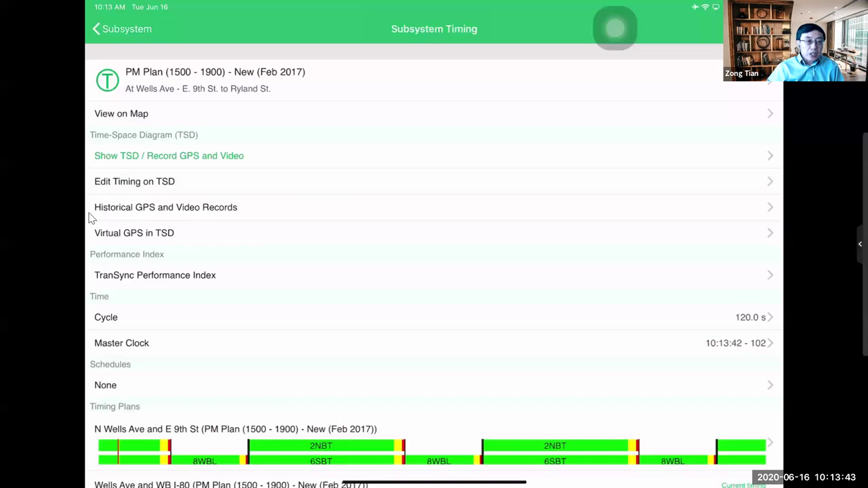
View the historical GPS records of the Wells Ave PM Plan on the time-space diagram and return to the record list.
{"action": "left_click", "coordinate": [212, 217]}
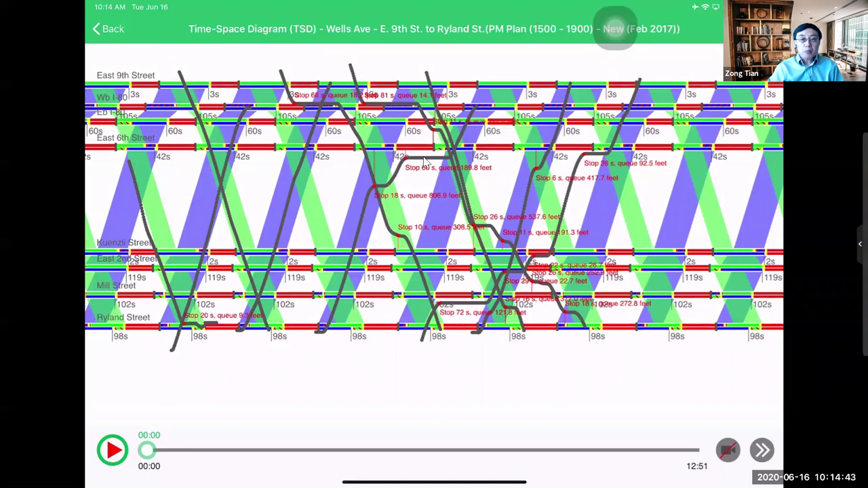
{"action": "left_click", "coordinate": [108, 29]}
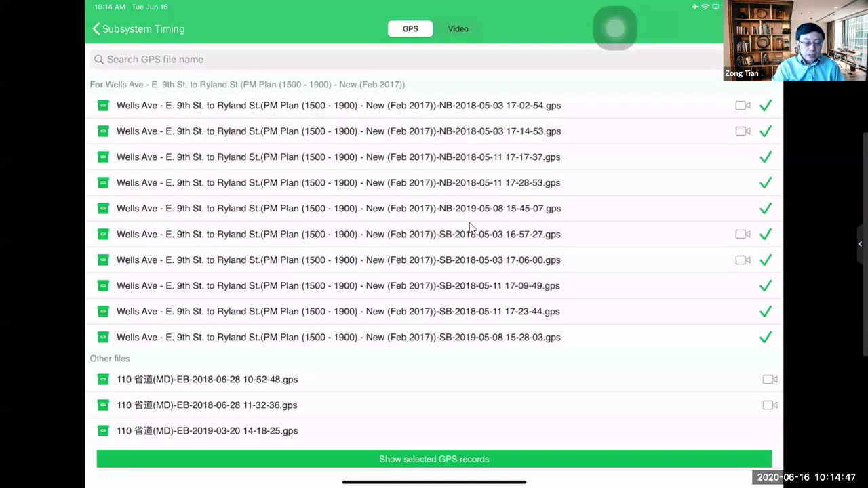
{"action": "left_click", "coordinate": [470, 286]}
{"action": "left_click", "coordinate": [470, 260]}
{"action": "left_click", "coordinate": [470, 234]}
{"action": "left_click", "coordinate": [470, 182]}
{"action": "left_click", "coordinate": [469, 156]}
{"action": "left_click", "coordinate": [470, 106]}
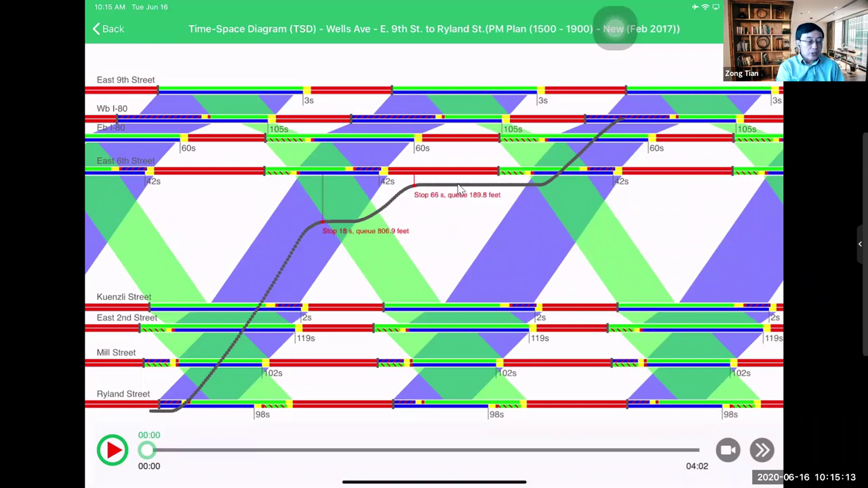
Play back the recorded northbound run on the time-space diagram and enlarge its video picture.
{"action": "scroll", "coordinate": [458, 189], "scroll_direction": "down", "scroll_amount": 2}
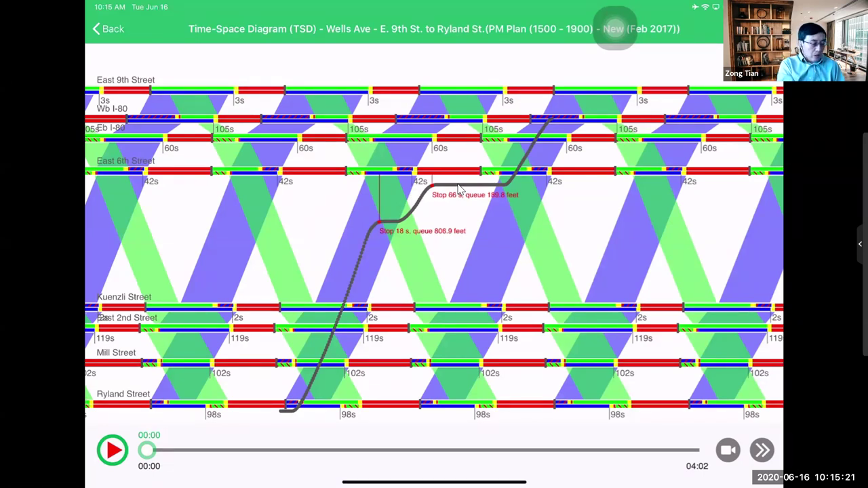
{"action": "key", "text": "space"}
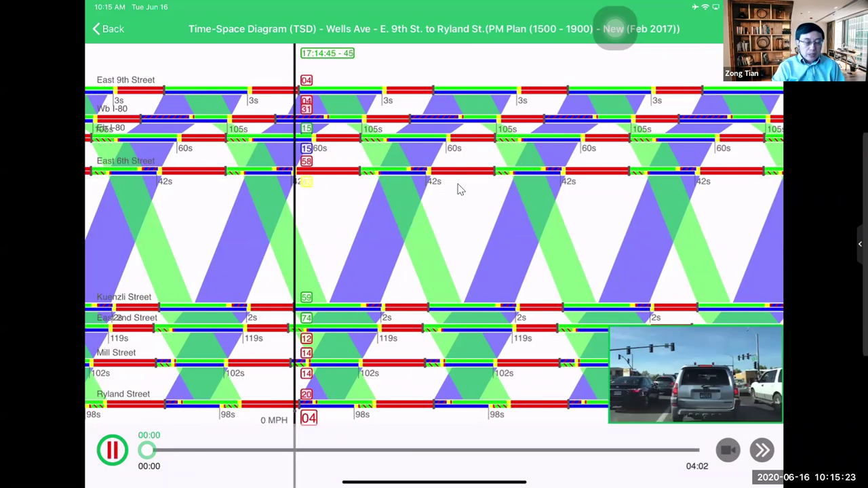
{"action": "left_click_drag", "start_coordinate": [697, 375], "coordinate": [546, 291]}
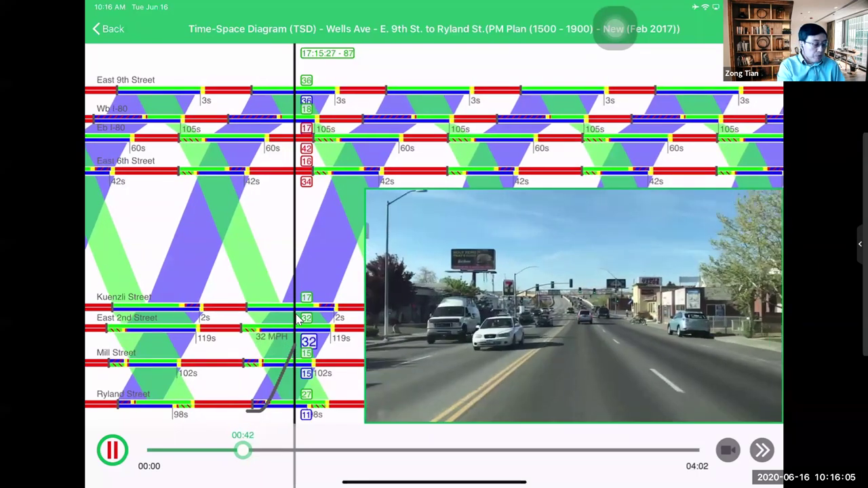
Play the northbound Wells Ave run further past East 2nd and Kuenzli Streets and return to the PM Plan's subsystem timing.
{"action": "mouse_move", "coordinate": [245, 451]}
{"action": "left_mouse_down"}
{"action": "mouse_move", "coordinate": [302, 450]}
{"action": "mouse_move", "coordinate": [230, 450]}
{"action": "left_mouse_up"}
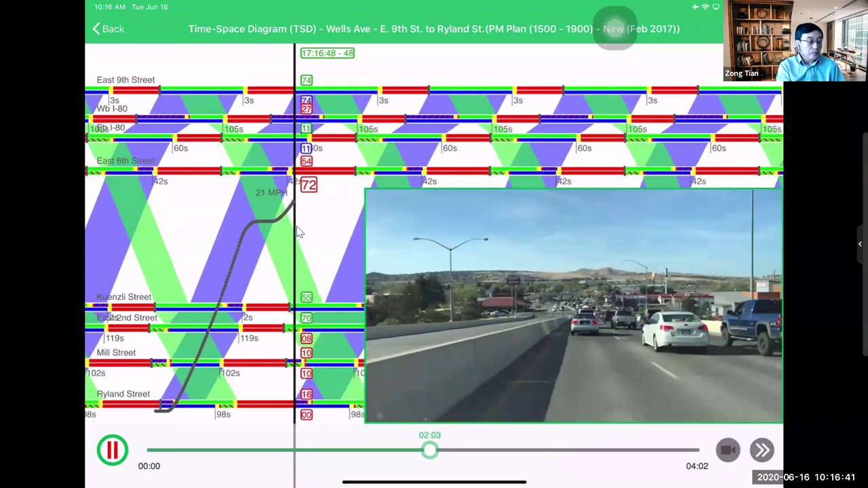
{"action": "key", "text": "space"}
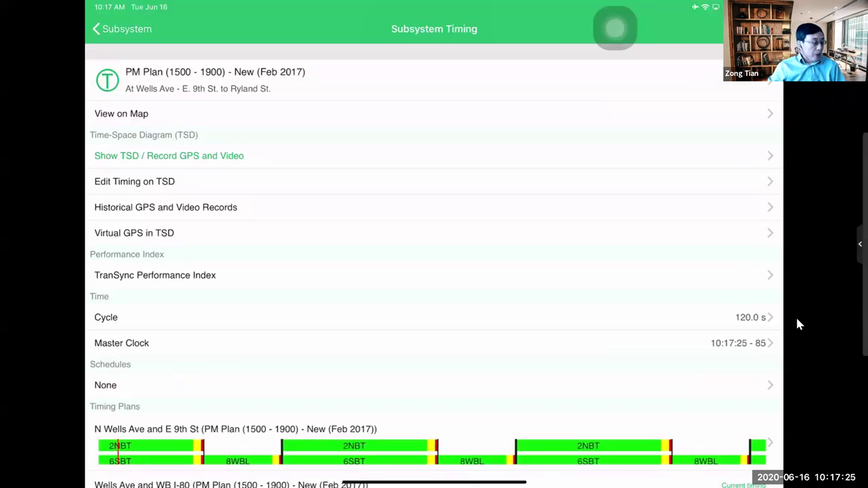
Place a virtual GPS vehicle just below Ryland Street on the PM Plan's virtual GPS diagram and return to the map.
{"action": "scroll", "coordinate": [434, 271], "scroll_direction": "down", "scroll_amount": 2}
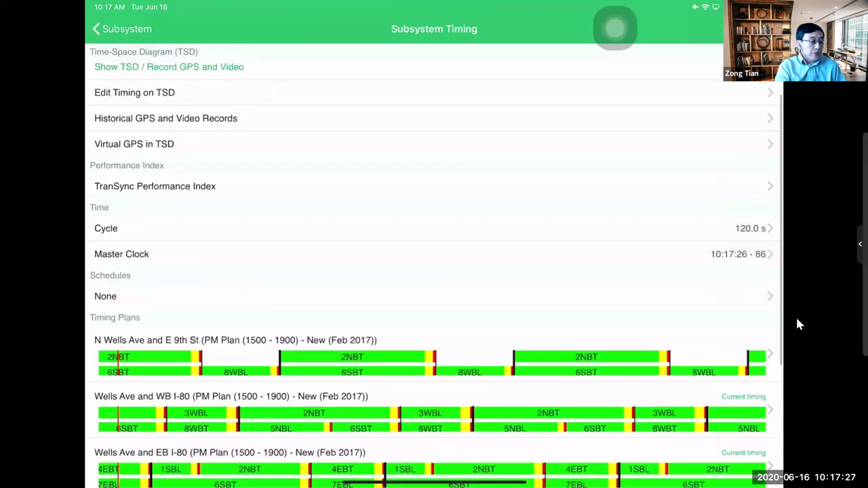
{"action": "scroll", "coordinate": [434, 272], "scroll_direction": "up", "scroll_amount": 2}
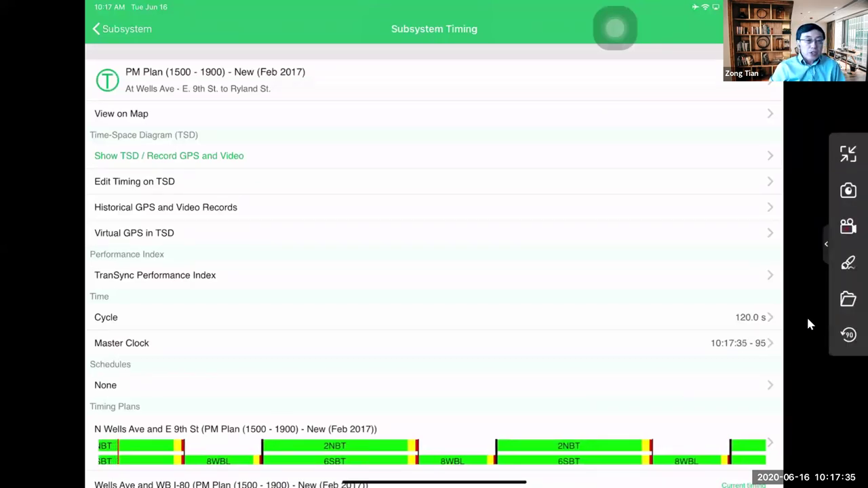
{"action": "left_click", "coordinate": [165, 238]}
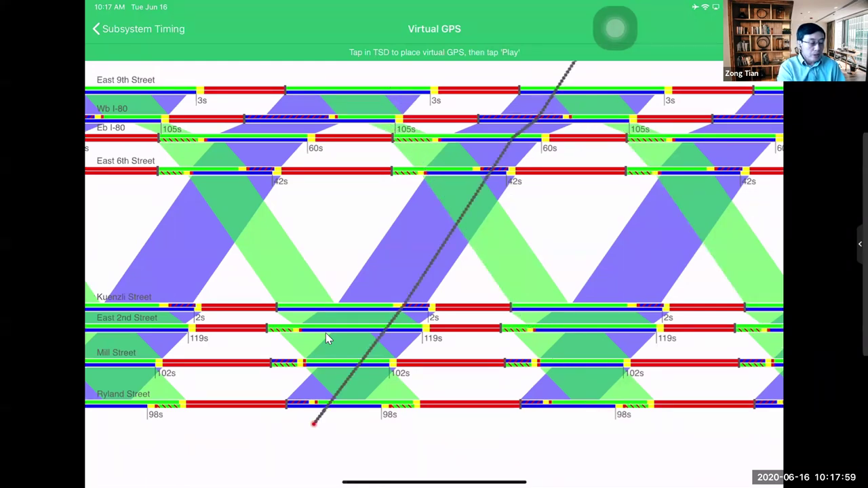
{"action": "left_click", "coordinate": [371, 433]}
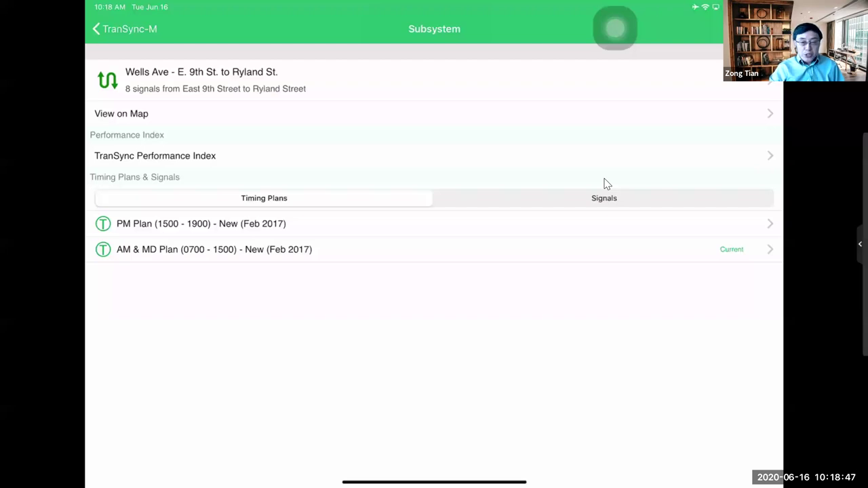
{"action": "left_click", "coordinate": [126, 28]}
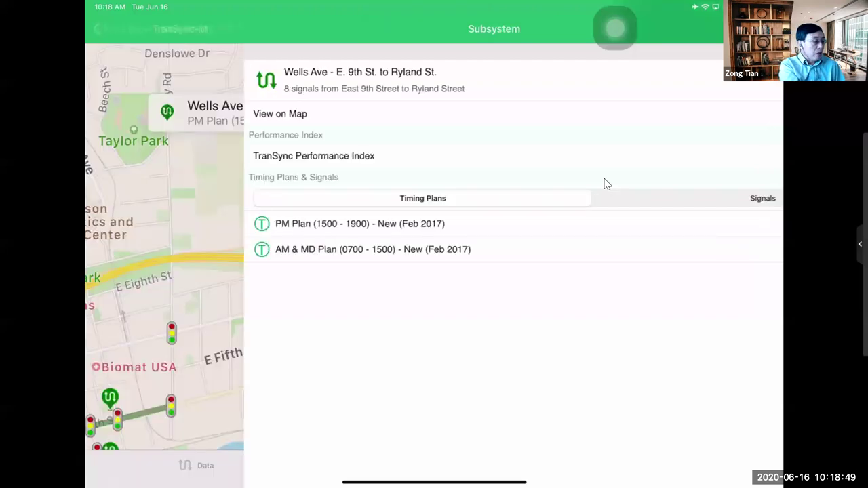